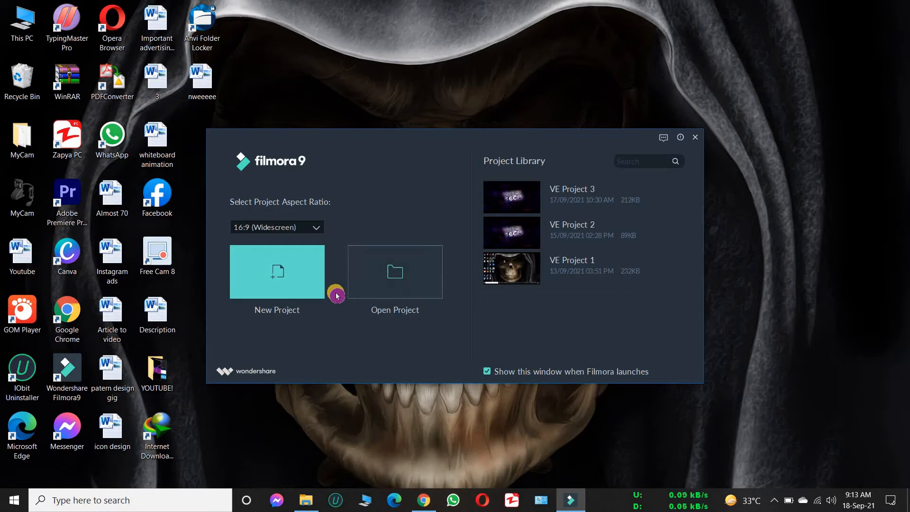
- Create a new 16:9 widescreen project and import the "create Facebook shortcut" video from the Videos folder, dismissing the Message Center
click(281, 269)
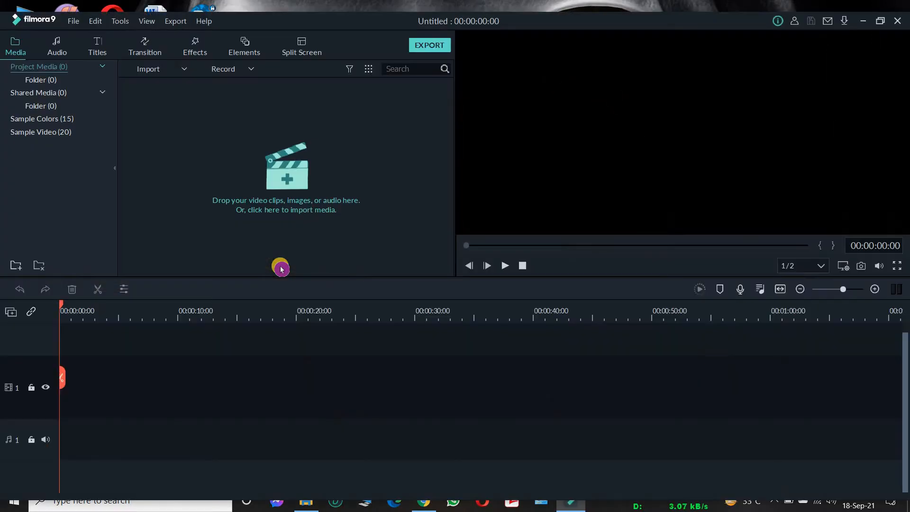
click(182, 190)
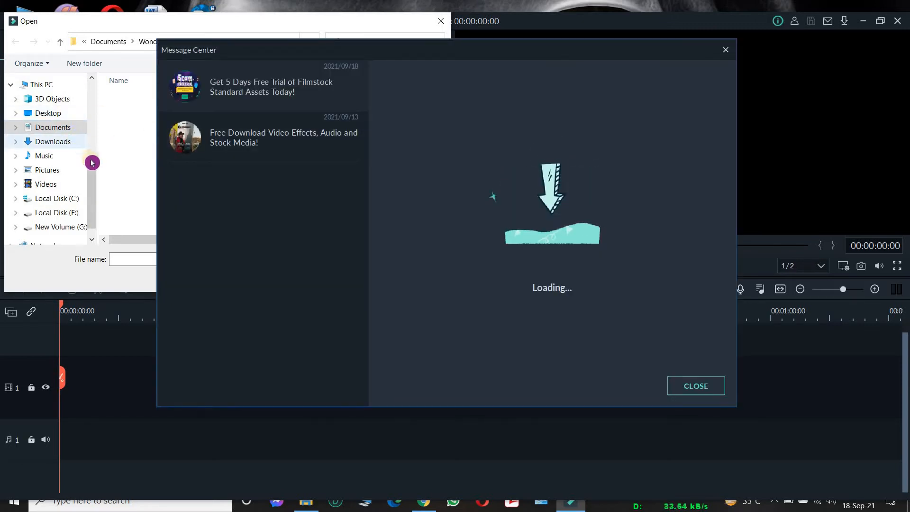
scroll(91, 147, up, 1)
scroll(91, 142, down, 2)
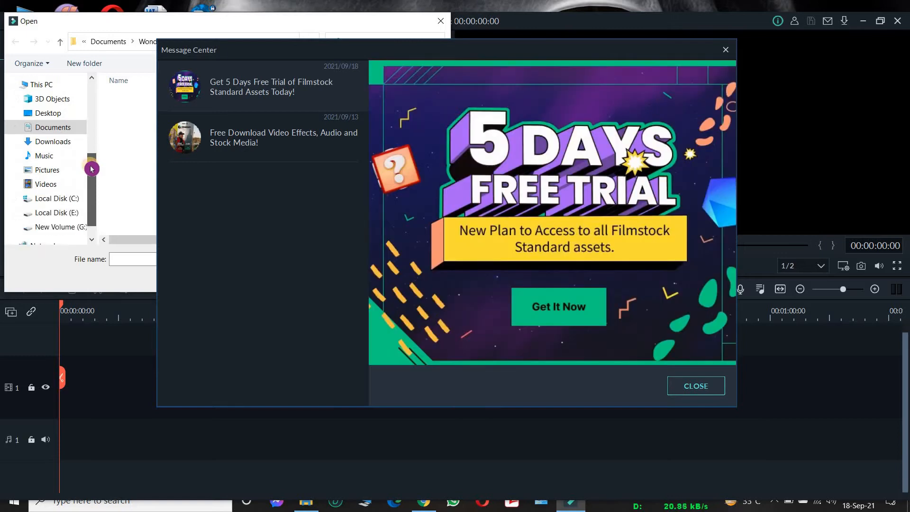
click(69, 169)
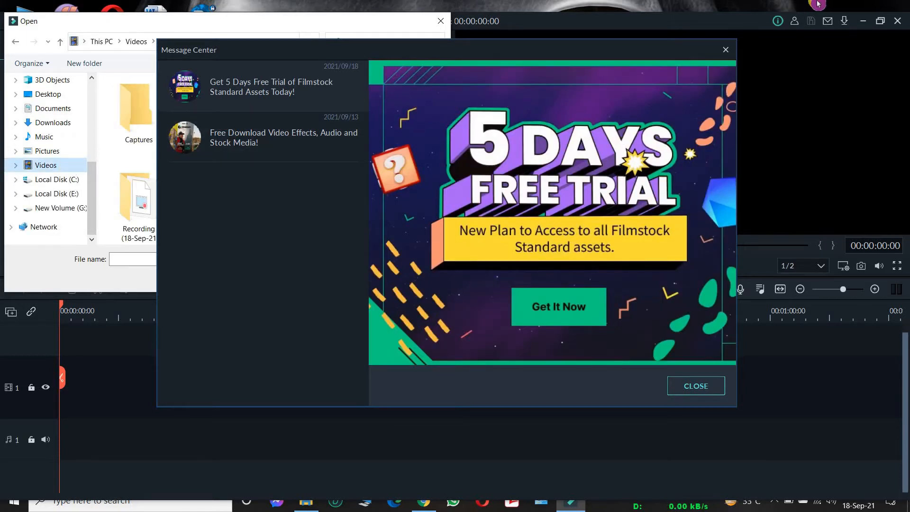
click(691, 387)
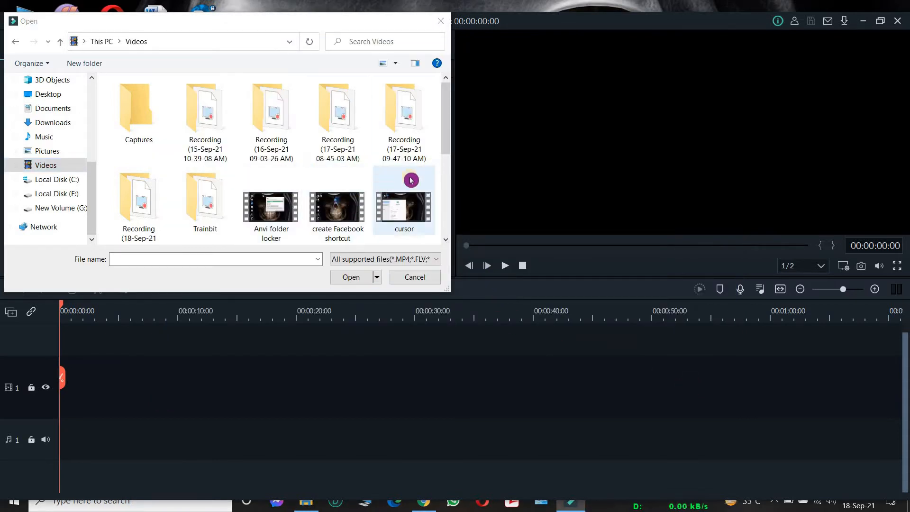
drag(449, 154, 441, 171)
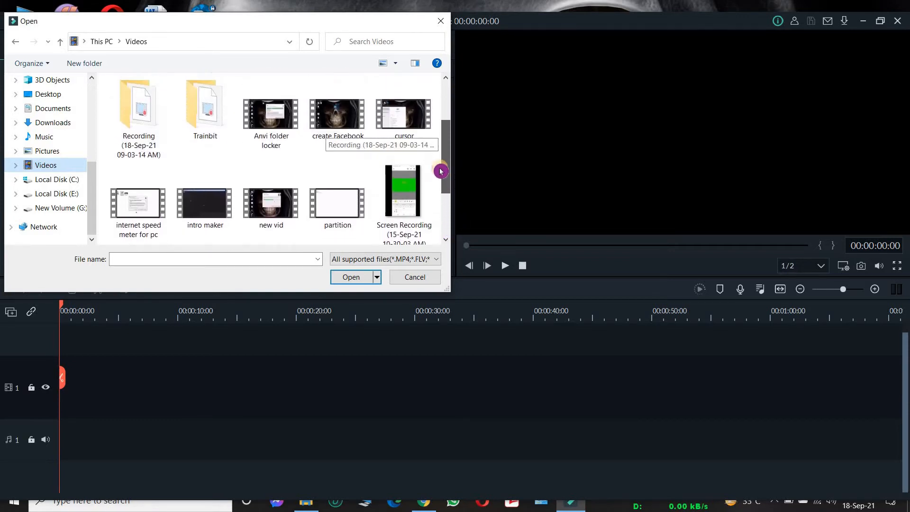
double_click(353, 148)
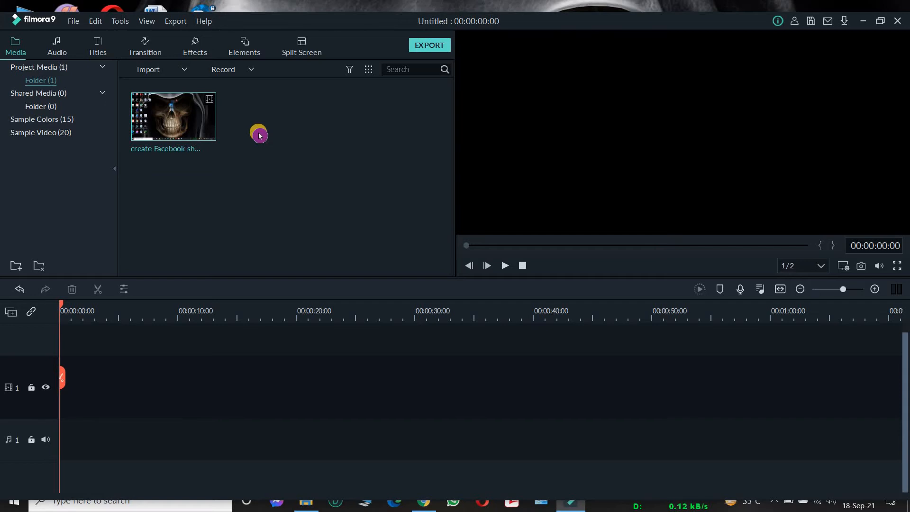
- Import the intro clip from the YOUTUBE! folder on the Desktop into the project media
double_click(357, 276)
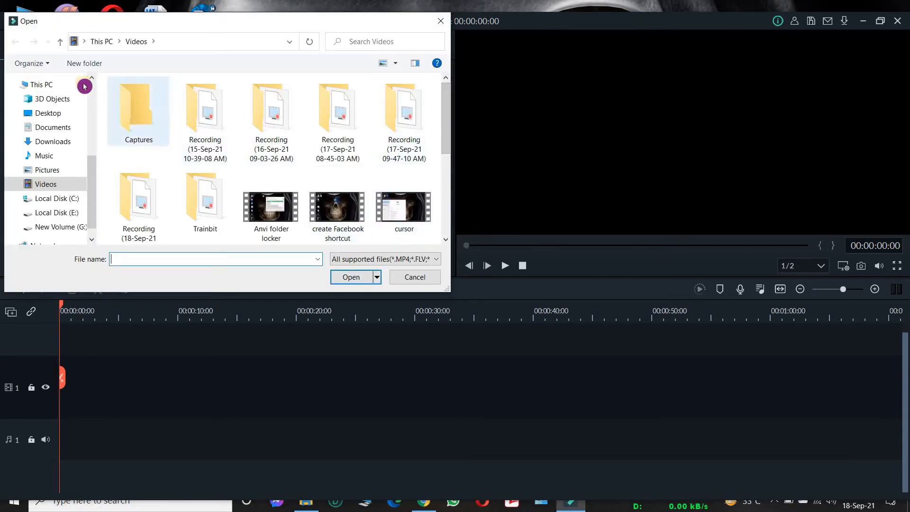
click(65, 114)
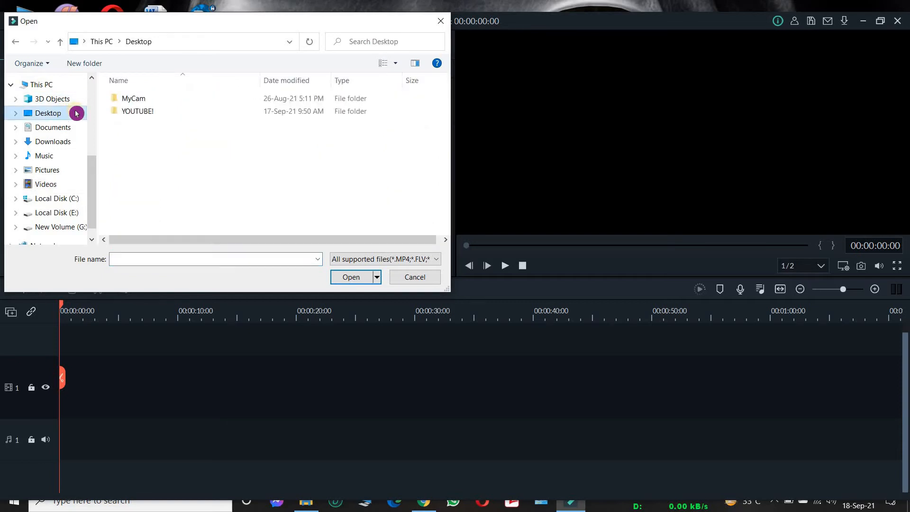
click(136, 111)
double_click(136, 111)
click(204, 119)
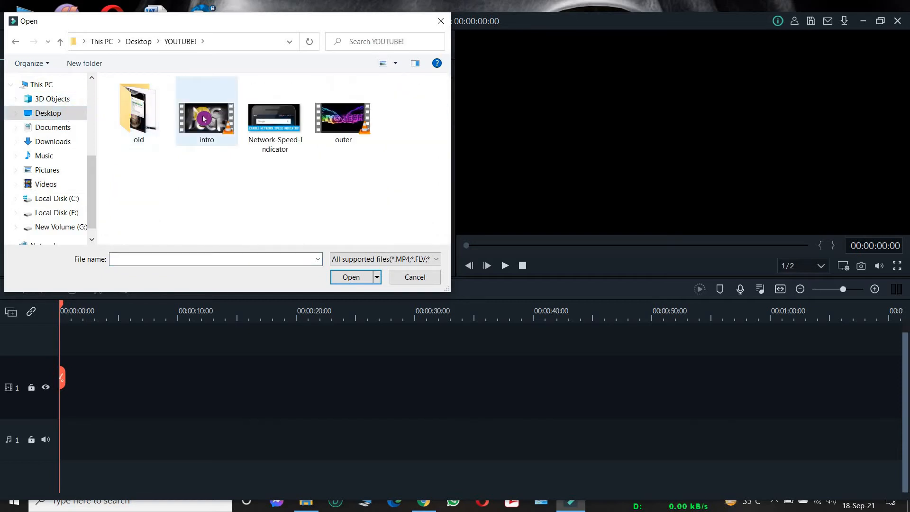
double_click(204, 119)
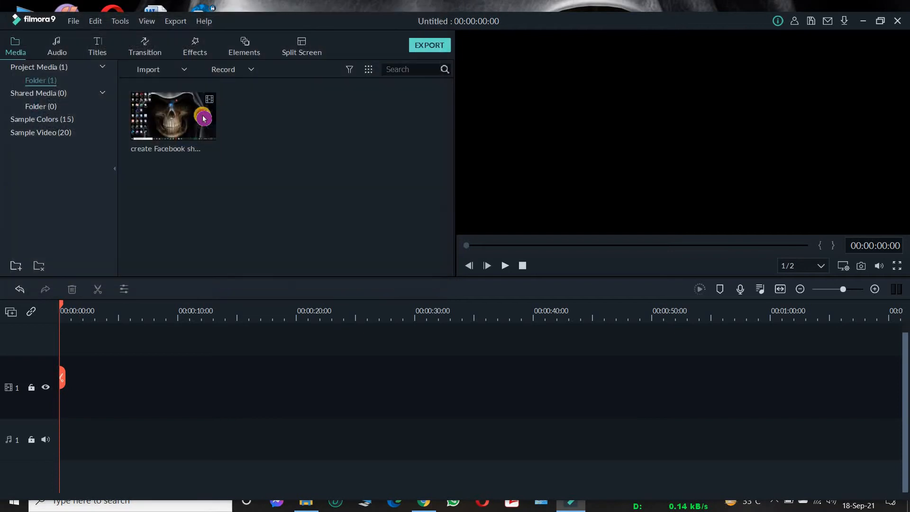
- Import the outer clip from the YOUTUBE! folder into the project media
double_click(193, 199)
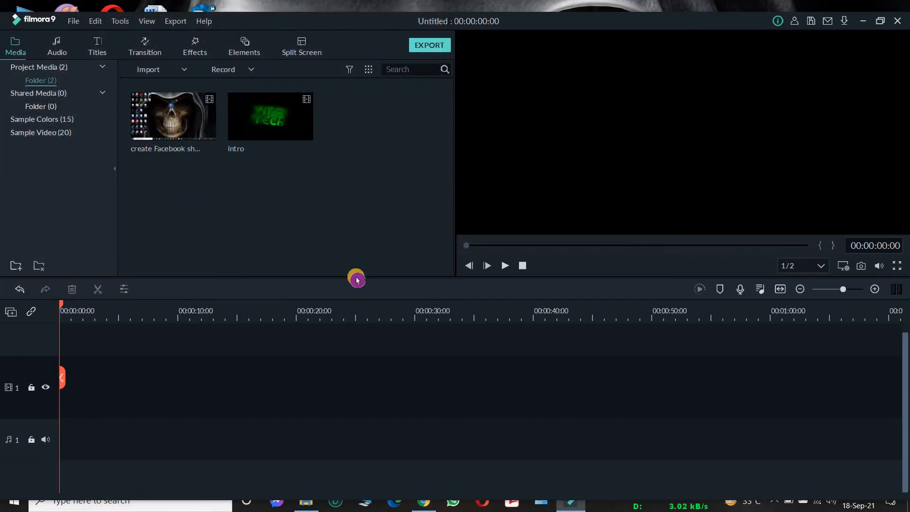
click(340, 129)
double_click(339, 129)
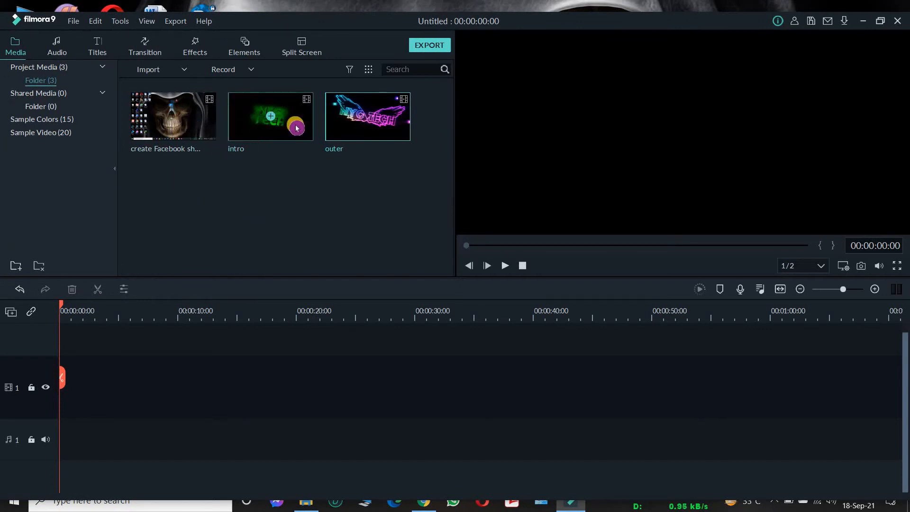
- Place the intro clip at the start of video track 1, keeping the project settings of 1920 x 1080 25fps
drag(297, 125, 265, 148)
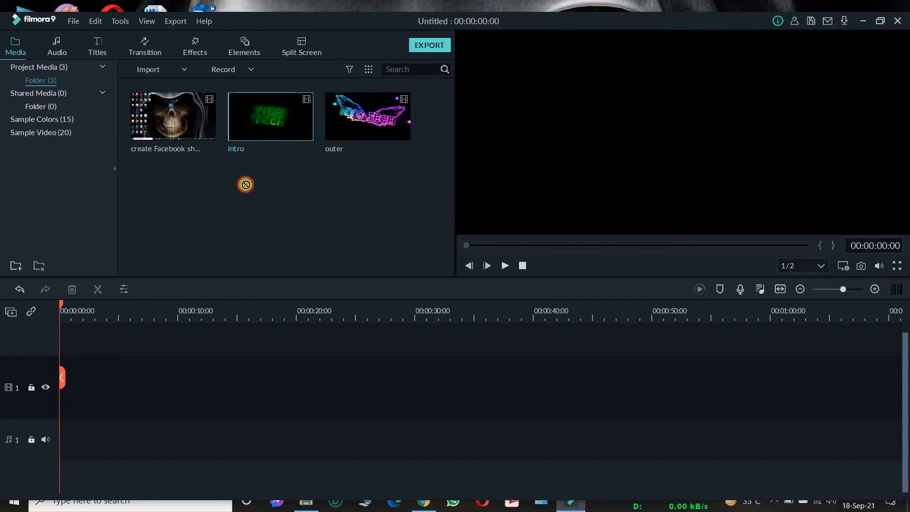
drag(130, 337, 63, 379)
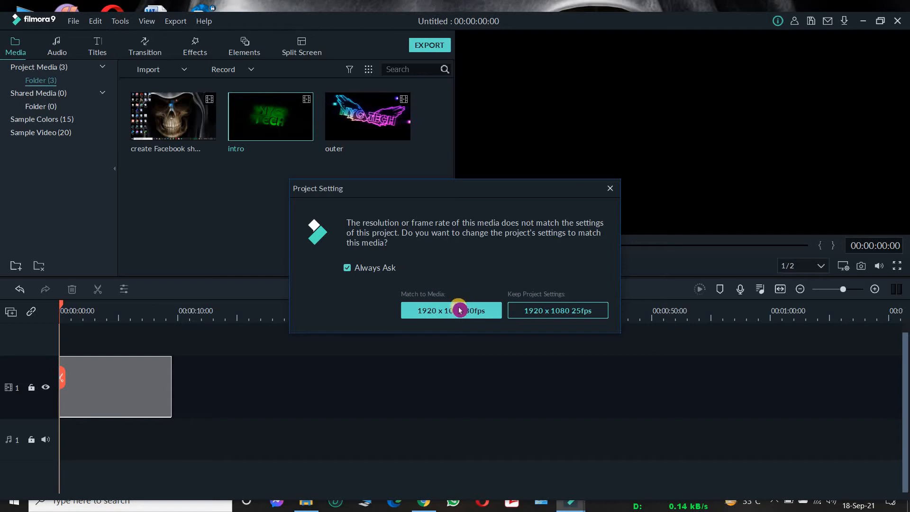
click(537, 309)
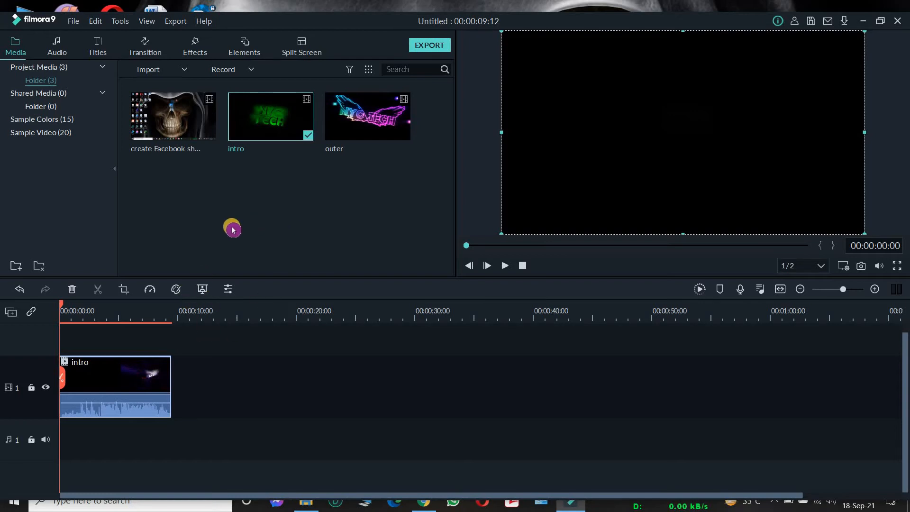
- Add the "create Facebook shortcut" clip directly after the intro on video track 1, followed by the outer clip
click(173, 121)
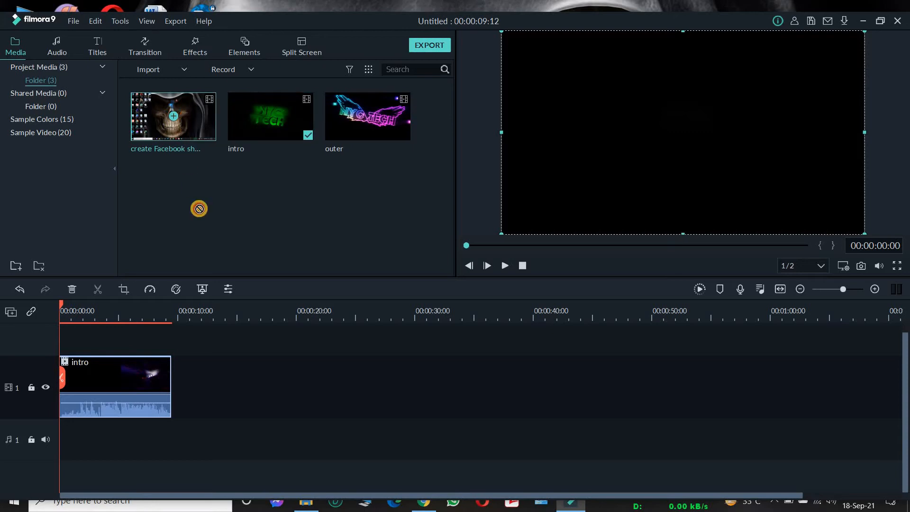
drag(218, 340, 178, 384)
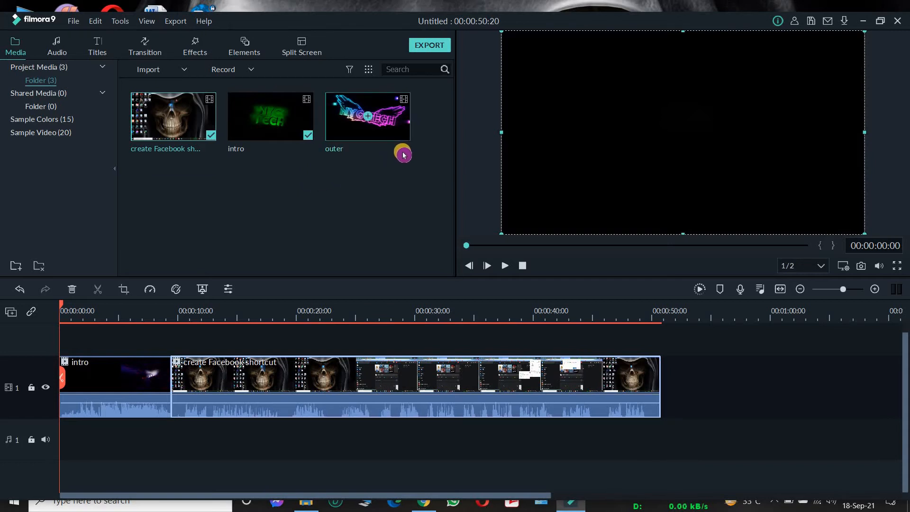
click(378, 121)
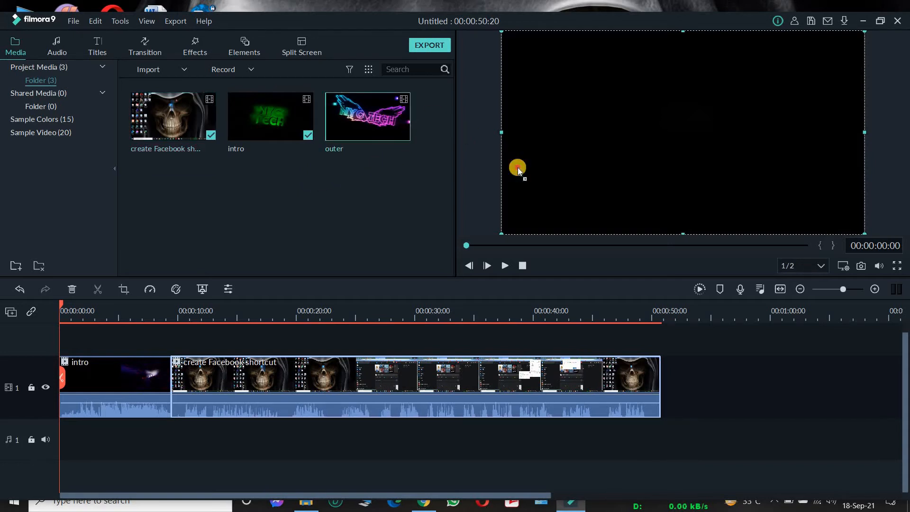
drag(641, 312, 661, 366)
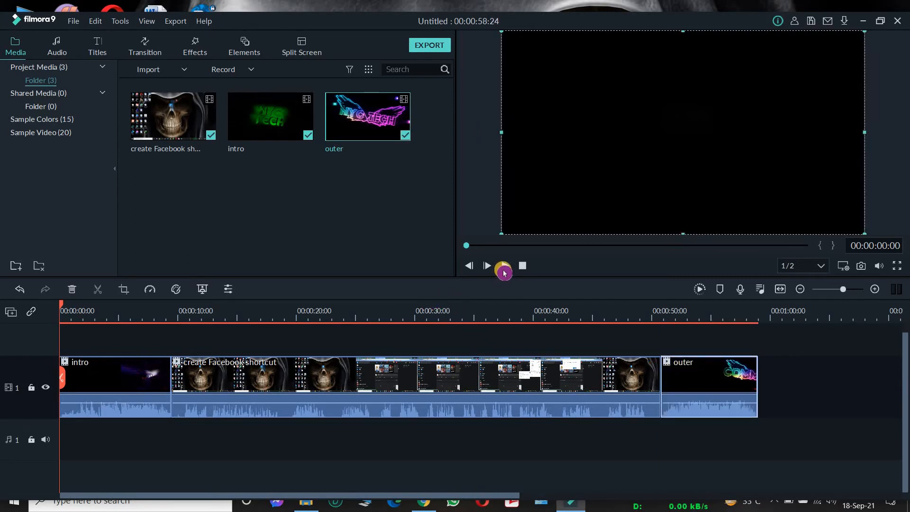
- Preview the assembled timeline and split the "create Facebook shortcut" clip at 00:00:13:20 and 00:00:25:12
click(505, 267)
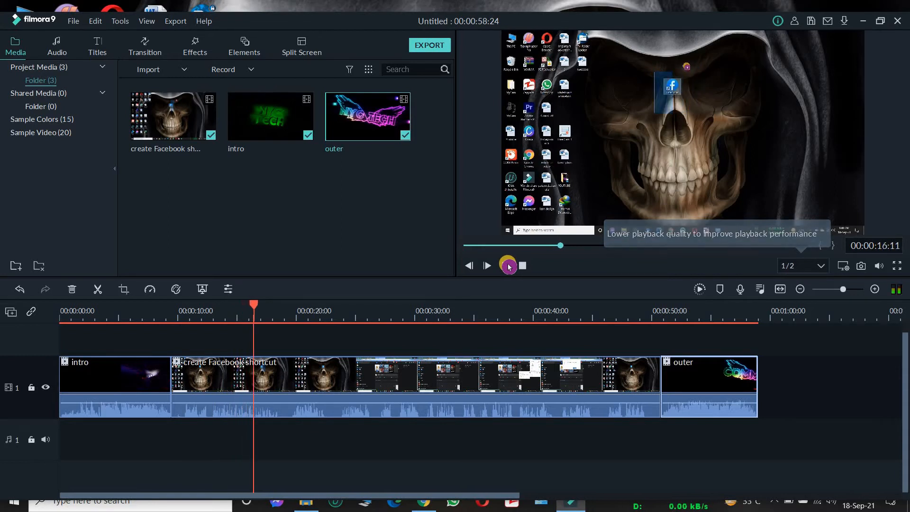
click(509, 266)
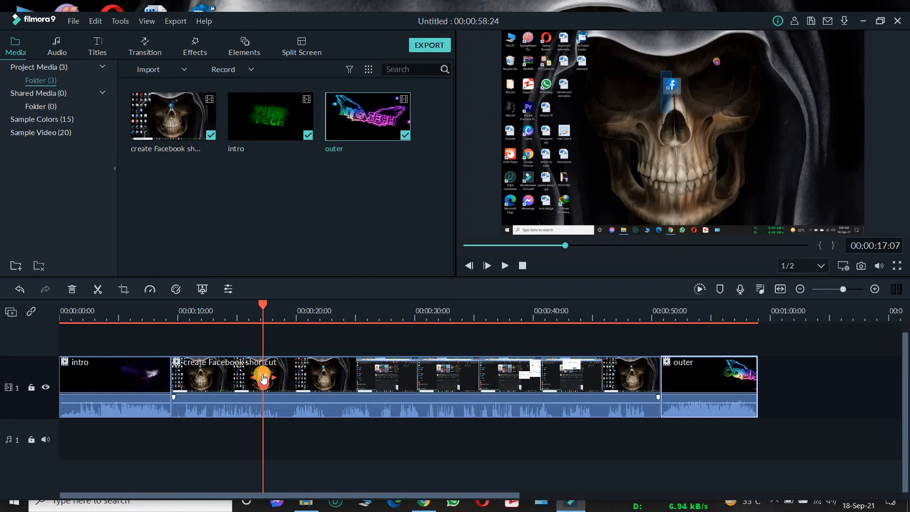
click(267, 312)
drag(265, 312, 223, 311)
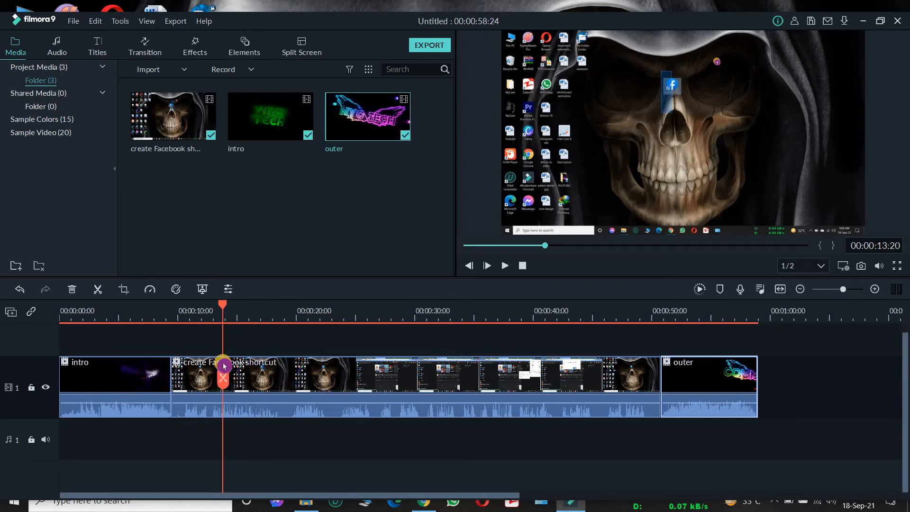
click(222, 377)
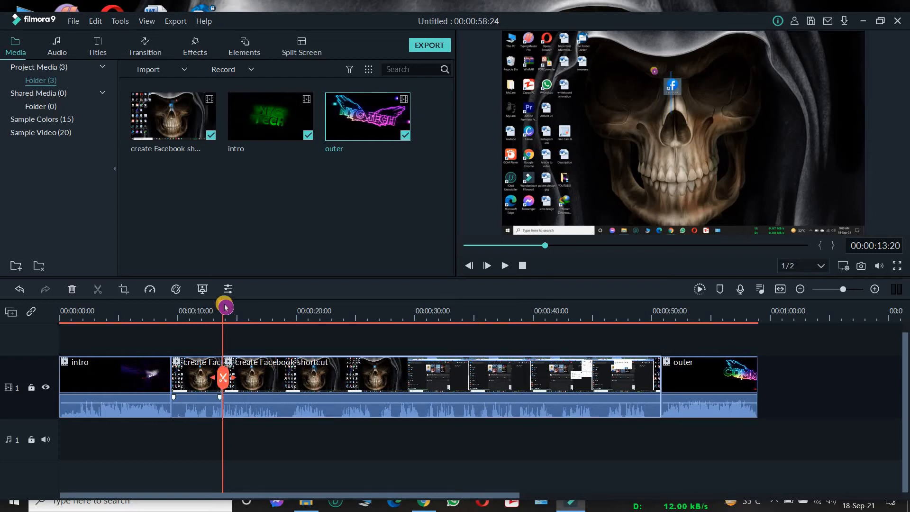
drag(224, 304, 362, 305)
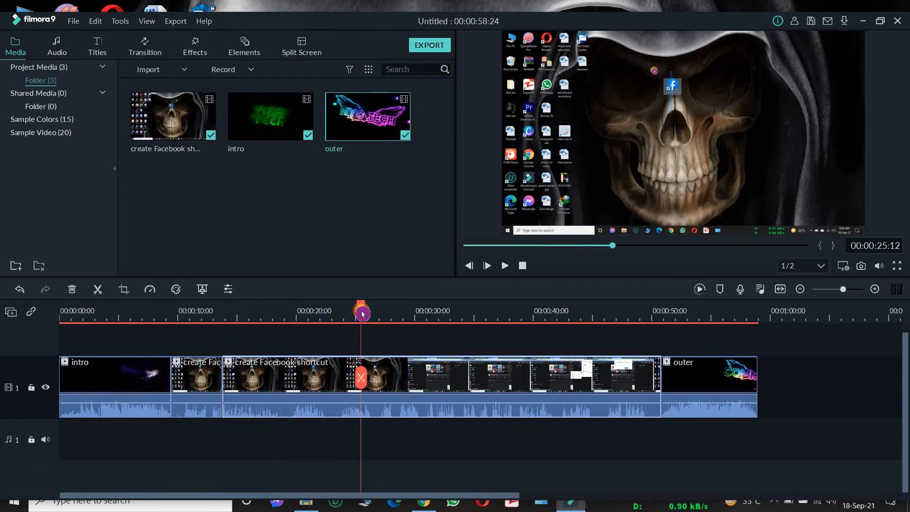
click(361, 378)
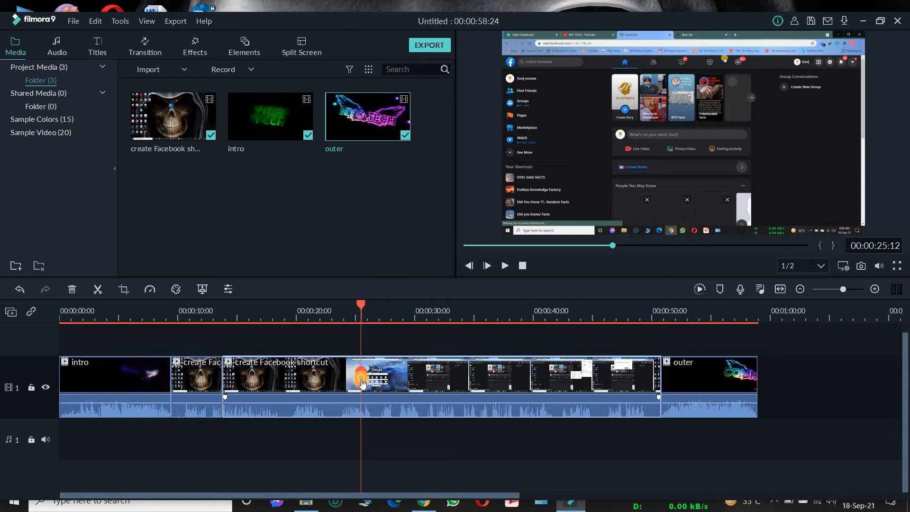
- Ripple-delete the middle segment of the "create Facebook shortcut" clip, and undo that deletion
click(295, 385)
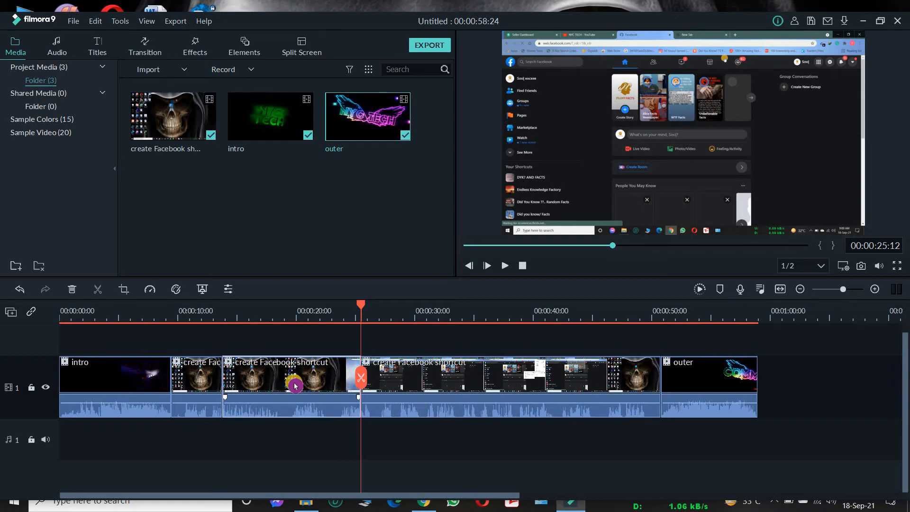
right_click(295, 385)
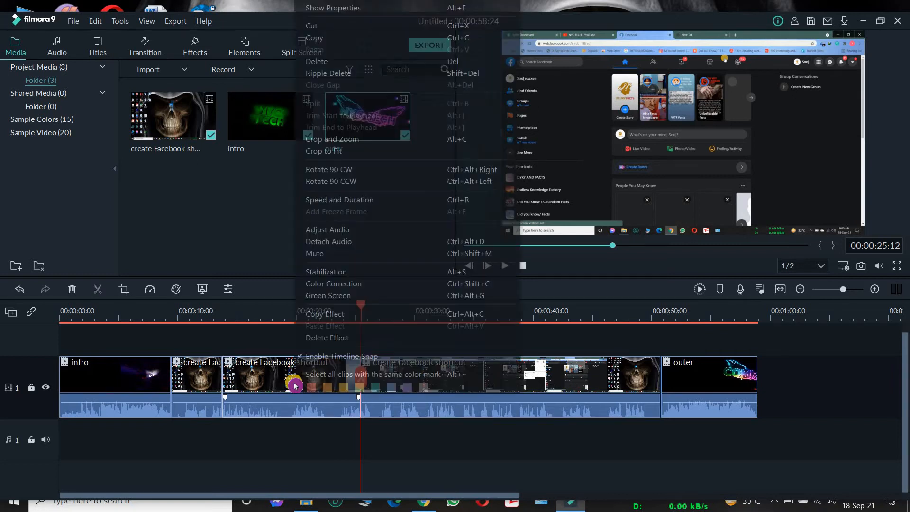
click(331, 72)
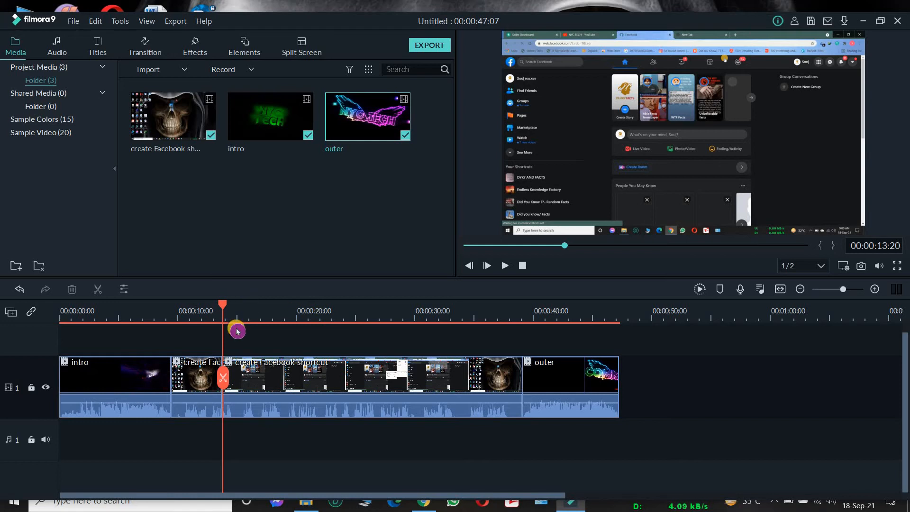
click(20, 290)
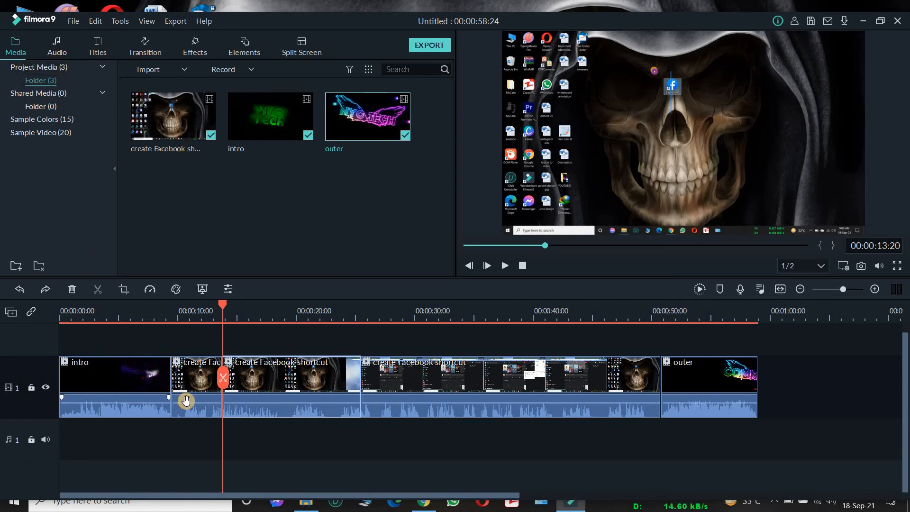
click(224, 395)
mouse_move(95, 401)
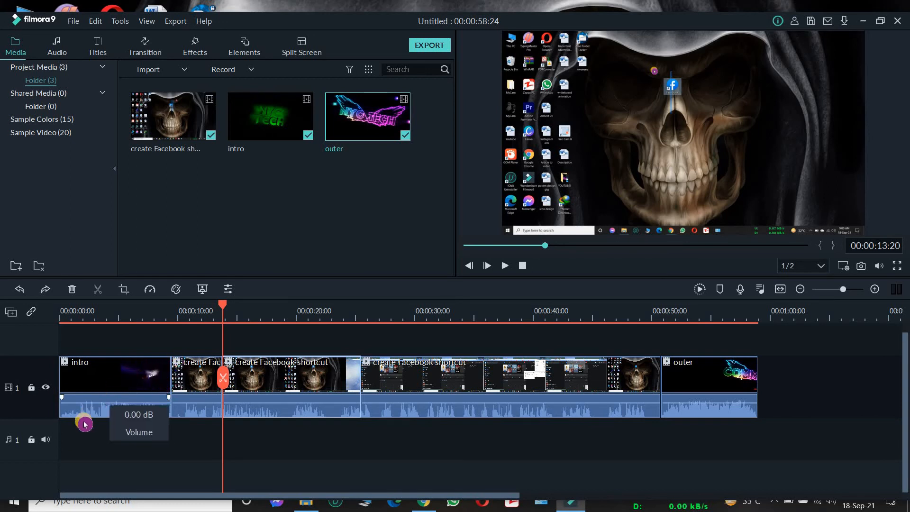
- Lock audio track 1 and video track 1, and unlock both tracks again
click(32, 439)
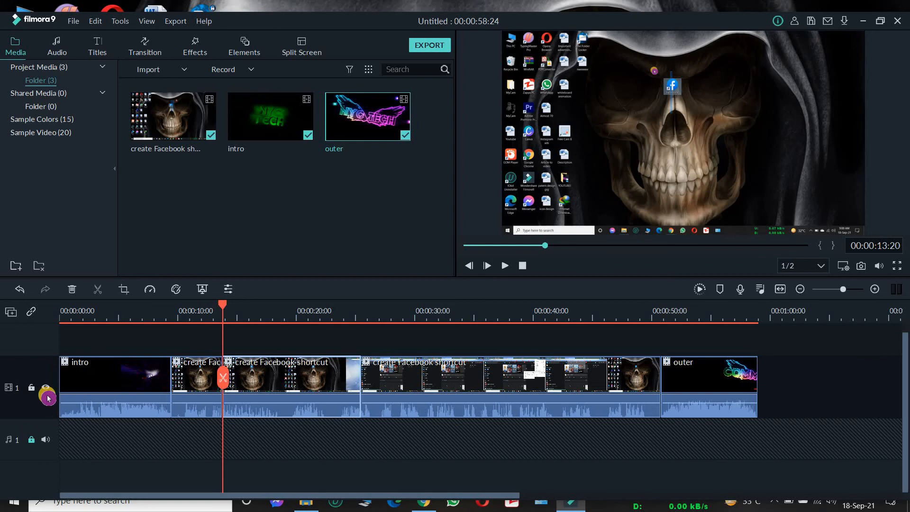
click(32, 391)
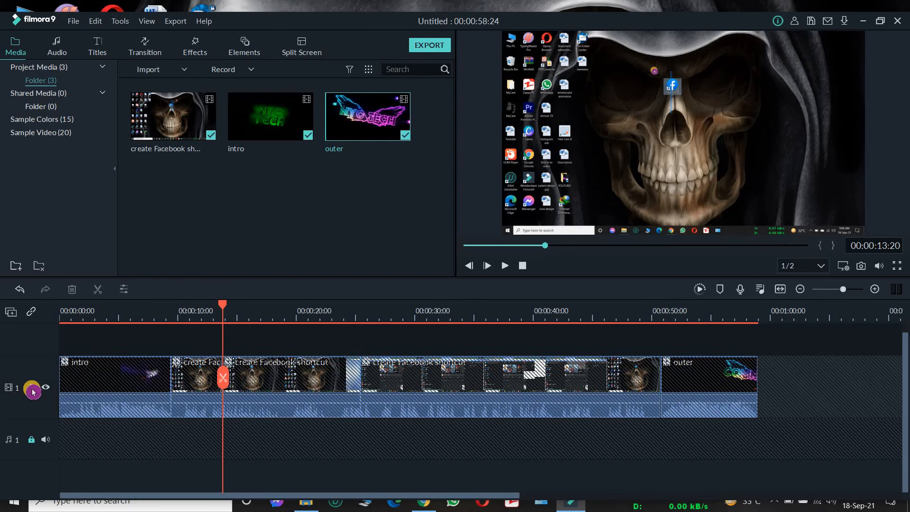
click(31, 441)
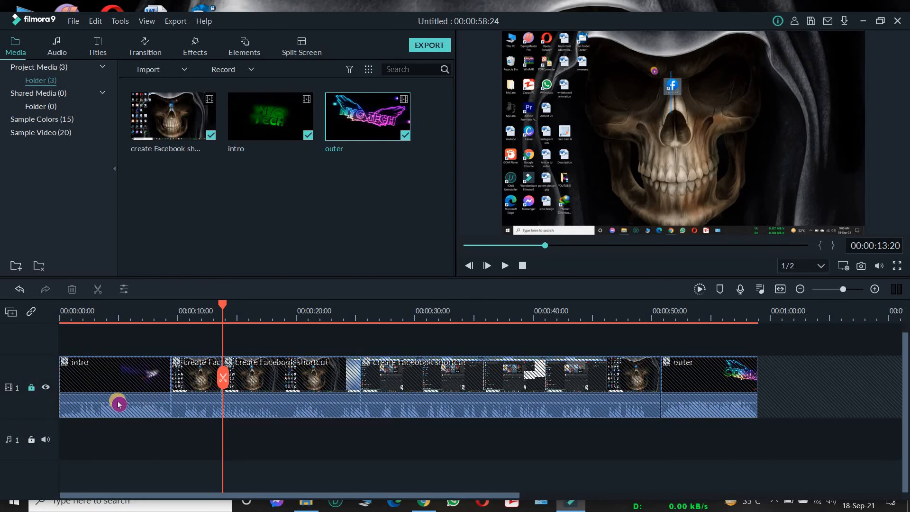
click(34, 391)
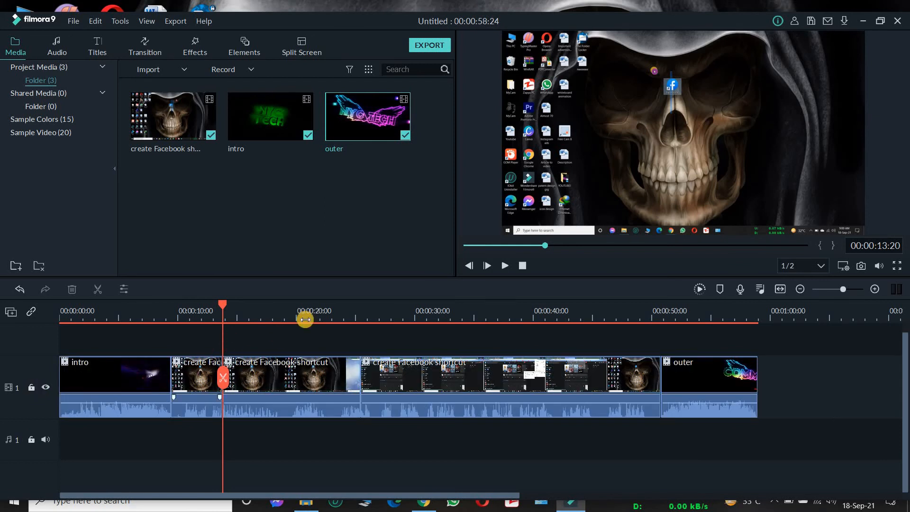
- Export the project to E:/ as an MP4 file named My Video
click(421, 46)
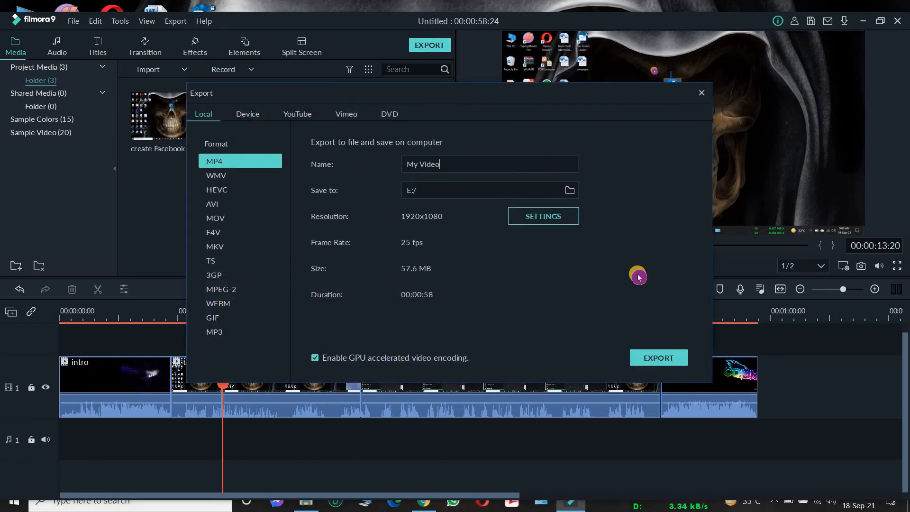
click(659, 358)
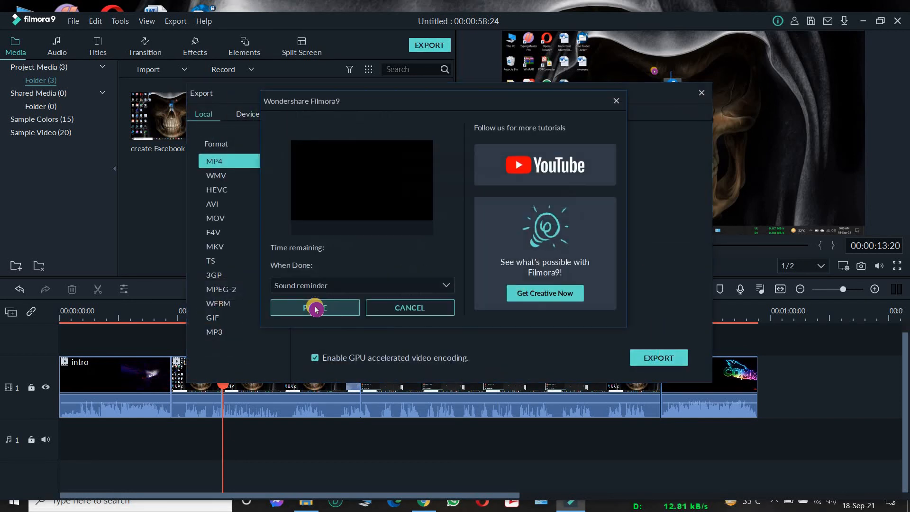